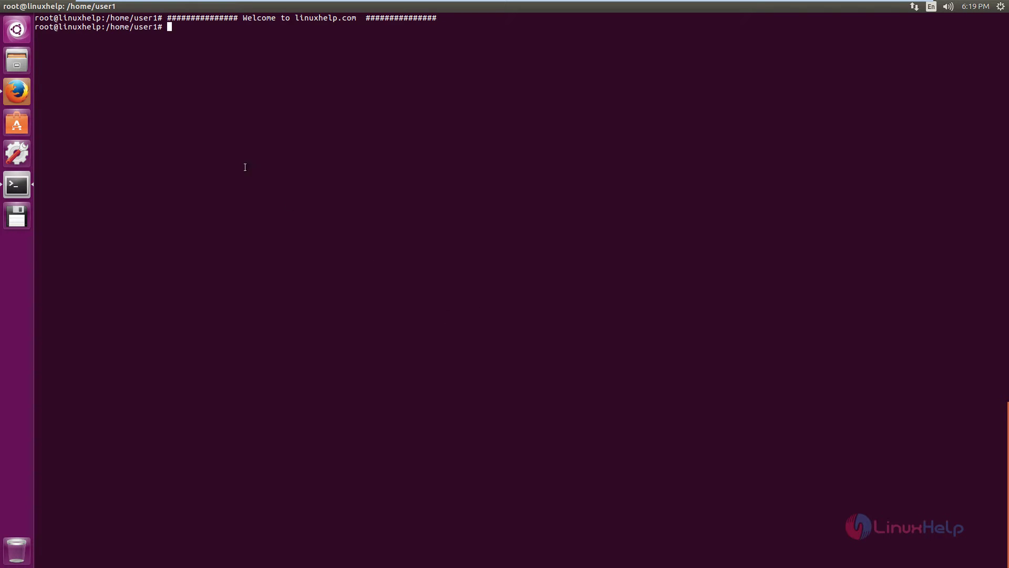
# Search for 'spideroak' in Firefox and open the SpiderOak downloads page.
pyautogui.click(17, 91)
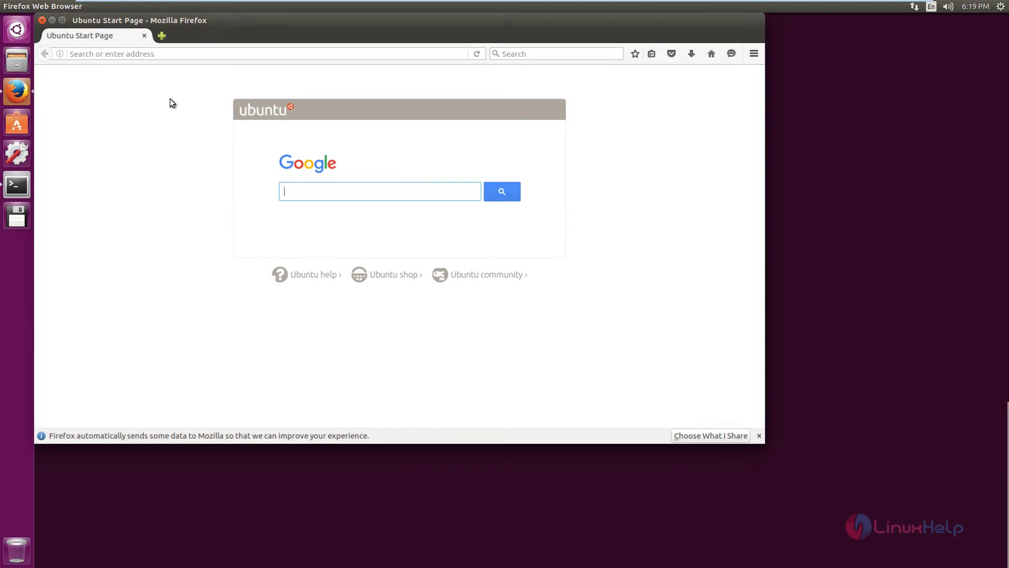
pyautogui.click(150, 52)
pyautogui.write('spideroak')
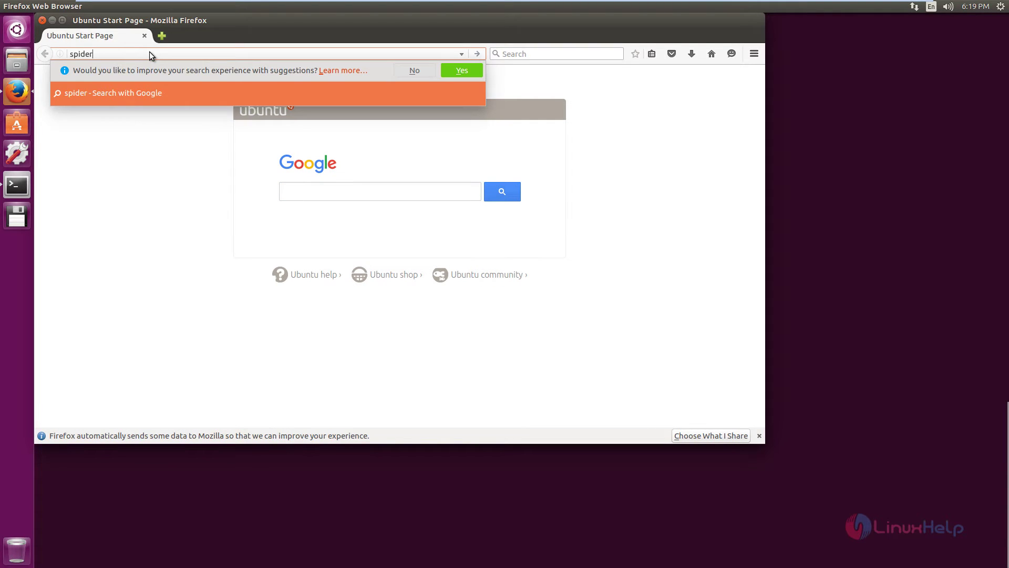
pyautogui.press('Return')
pyautogui.click(150, 232)
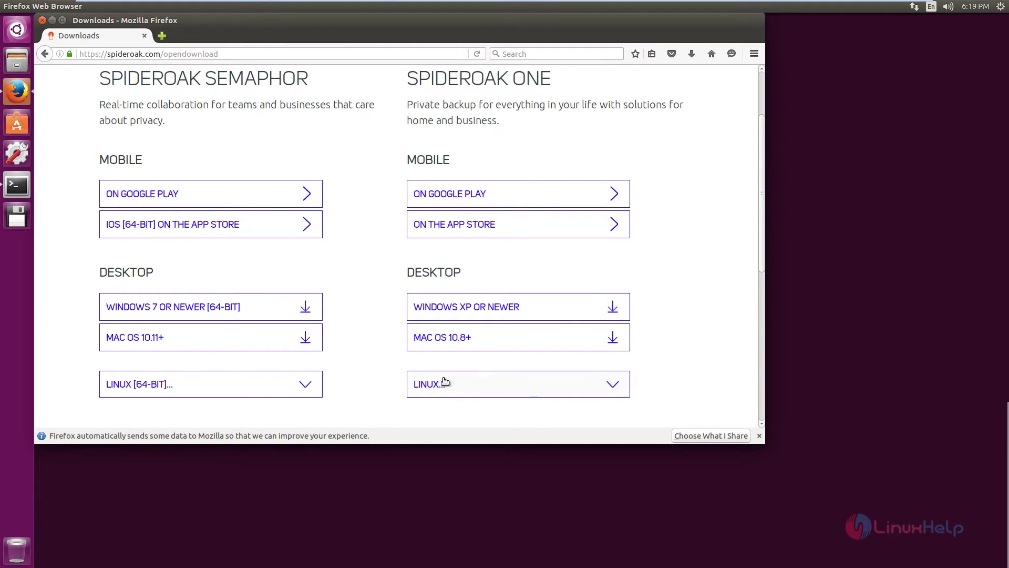
# Save the Linux Debian 64-bit package spideroakone_6.1.5_amd64.deb to disk, then return to the terminal.
pyautogui.click(500, 388)
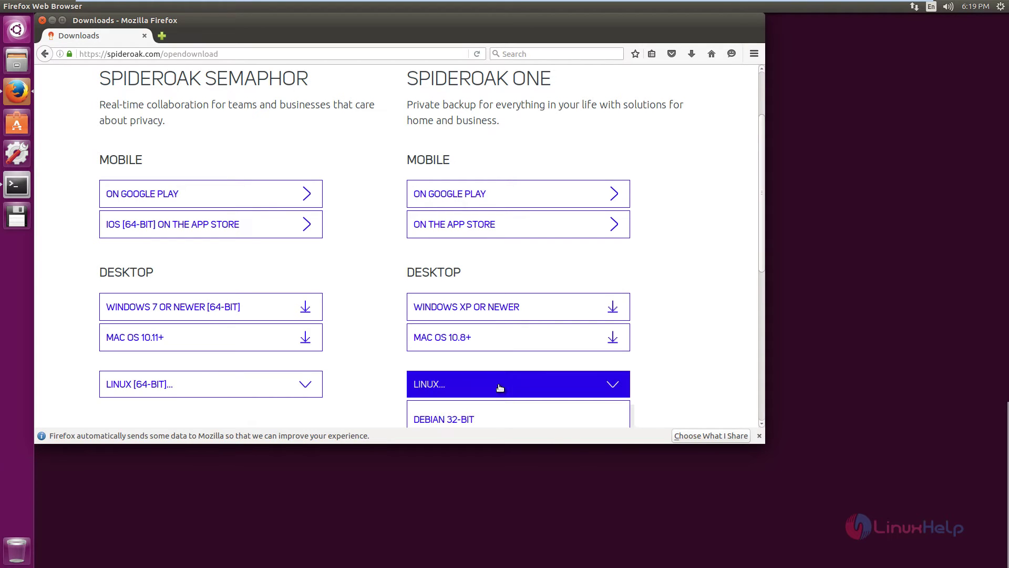
pyautogui.scroll(-2, 502, 408)
pyautogui.scroll(-1, 499, 380)
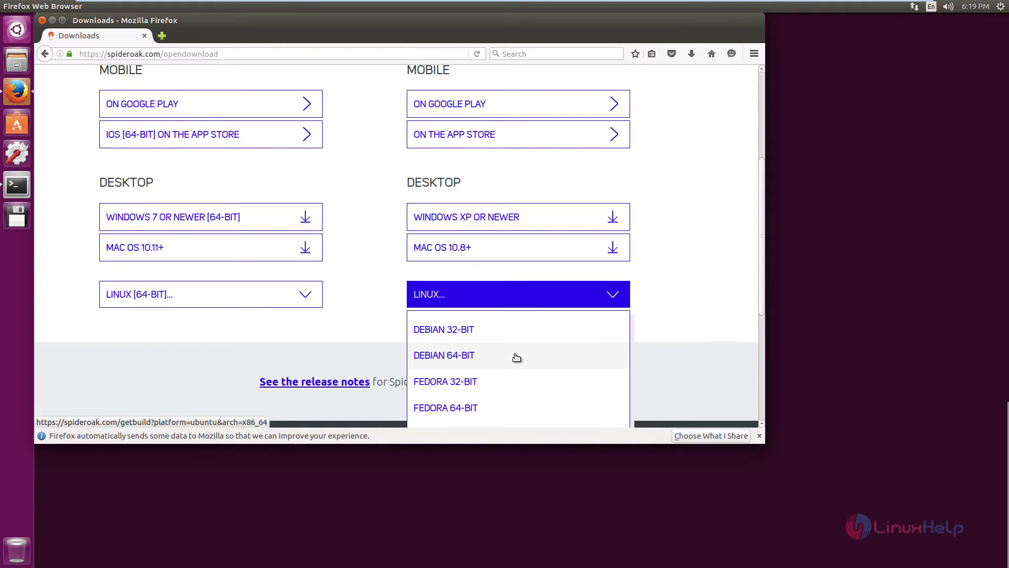
pyautogui.scroll(-1, 516, 358)
pyautogui.click(477, 330)
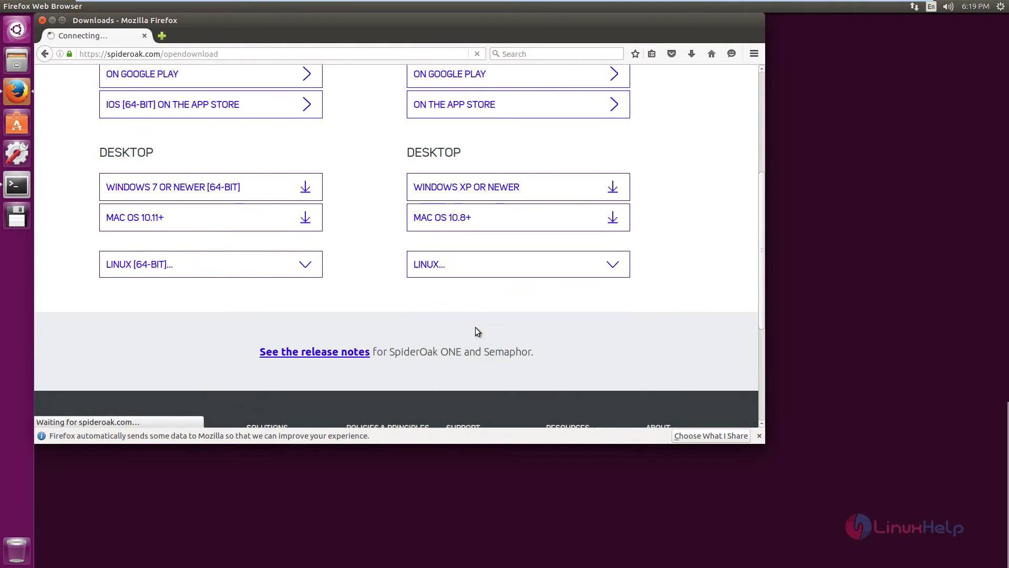
pyautogui.scroll(3, 587, 343)
pyautogui.click(511, 271)
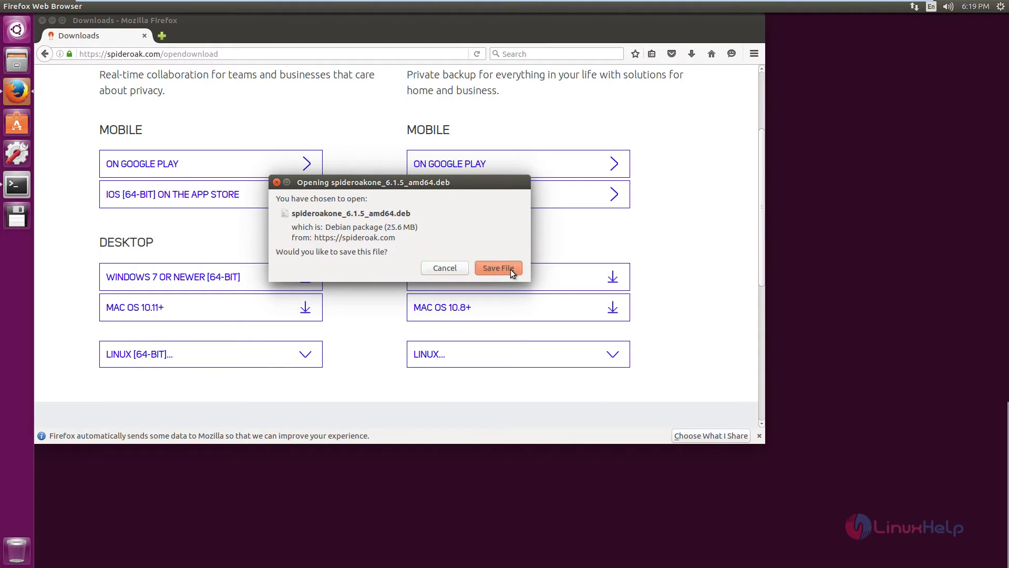
pyautogui.click(511, 269)
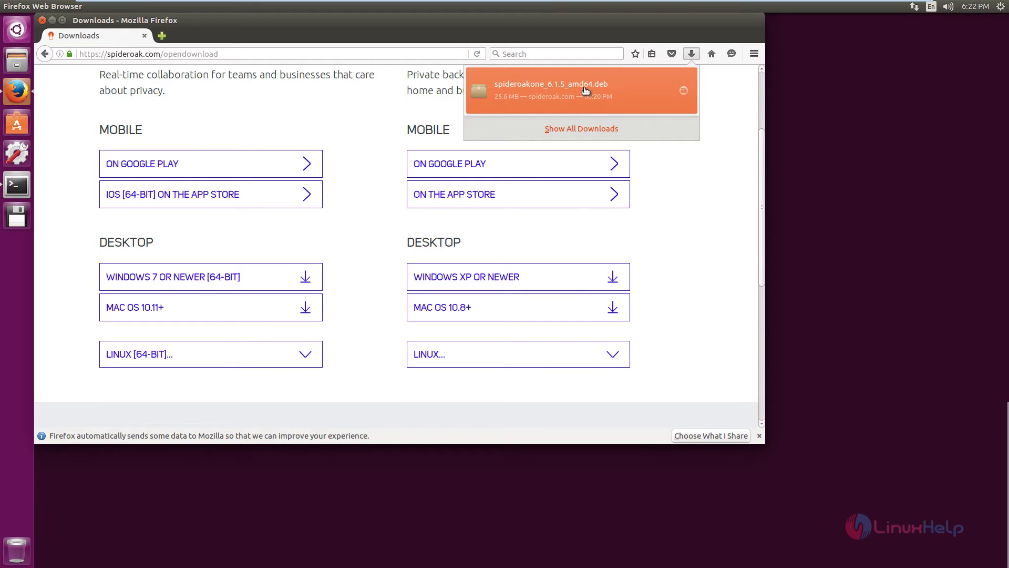
pyautogui.click(590, 95)
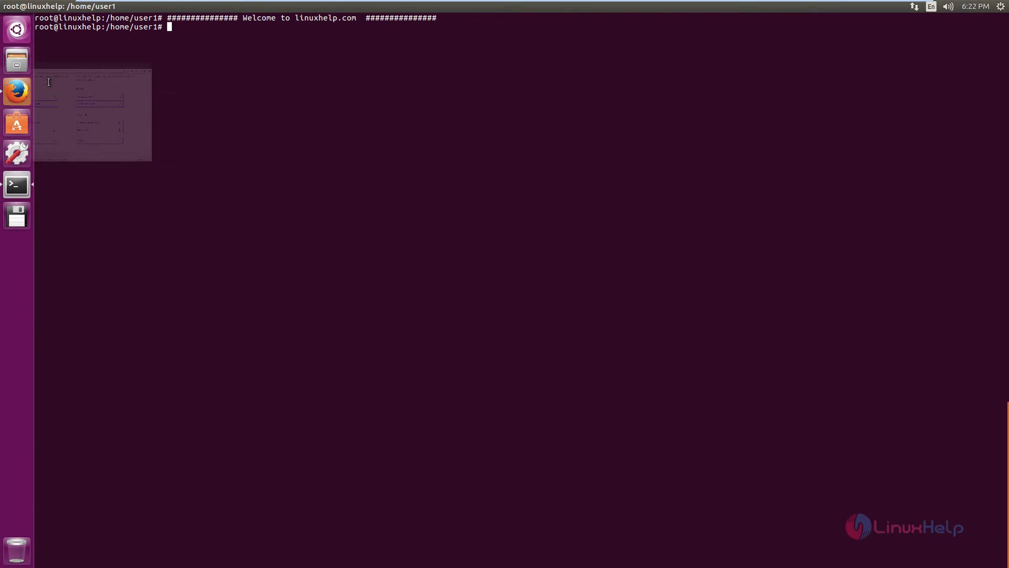
# In the Downloads folder, install spideroakone_6.1.5_amd64.deb with dpkg -i.
pyautogui.hotkey('ctrl', 'l')
pyautogui.write('cd D')
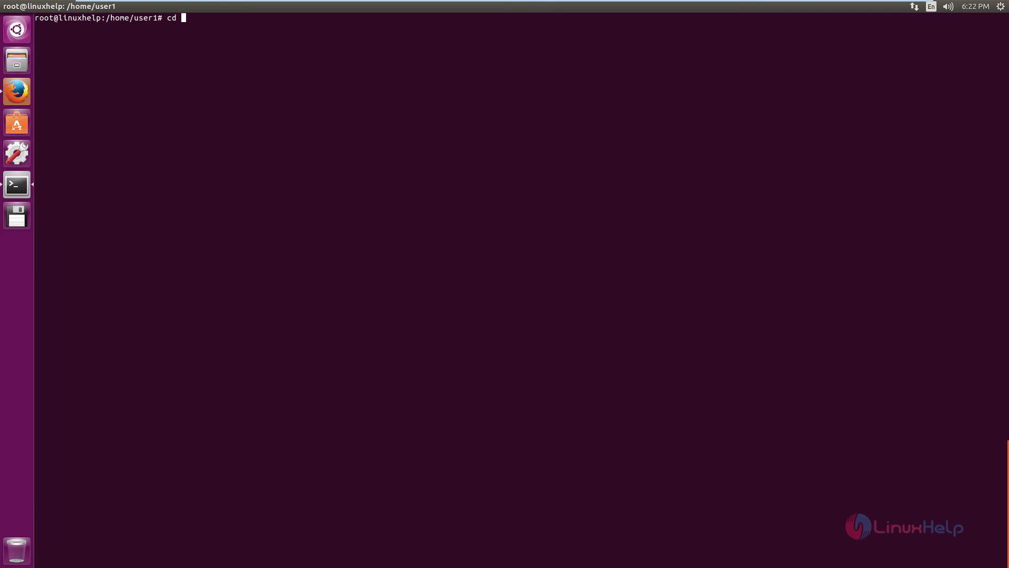
pyautogui.write('ow')
pyautogui.press('Tab')
pyautogui.press('Return')
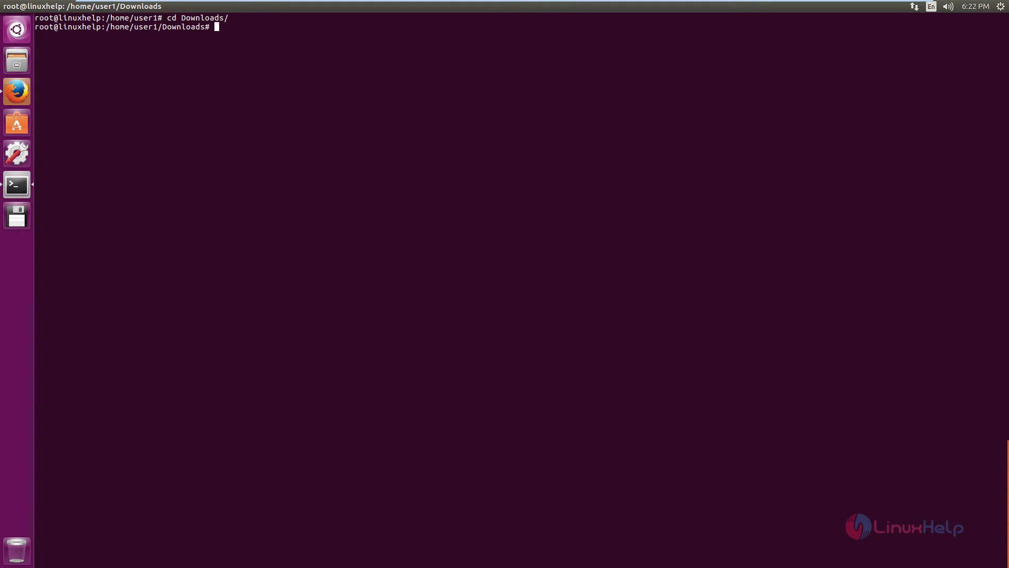
pyautogui.write('ll')
pyautogui.press('Return')
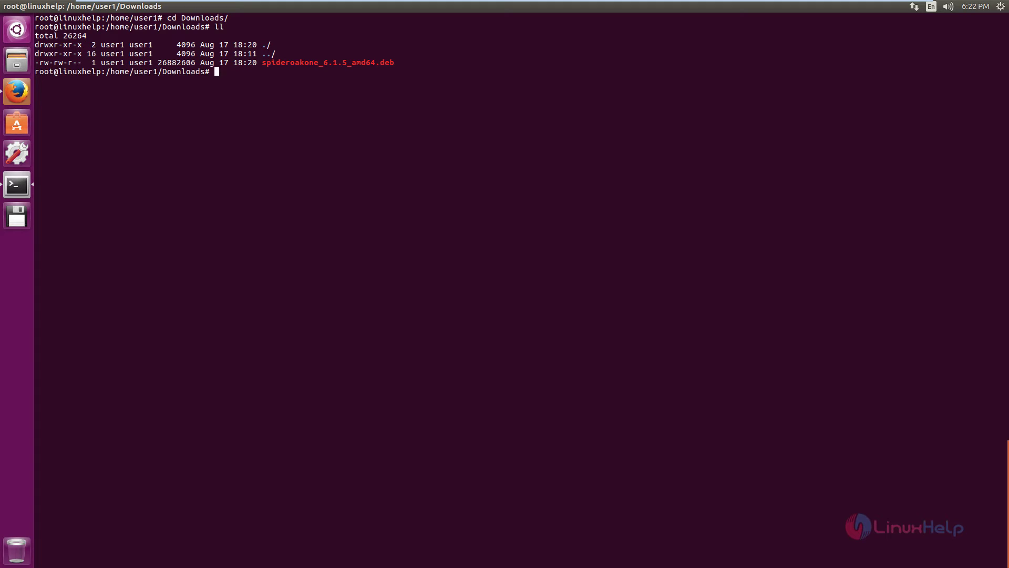
pyautogui.write('dpkg -i')
pyautogui.press('Tab')
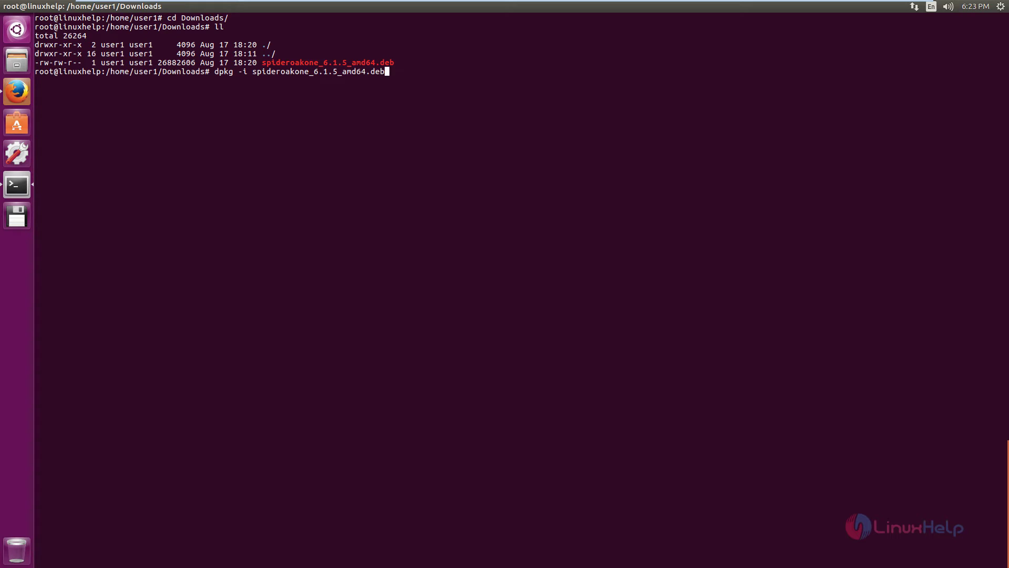
pyautogui.press('Return')
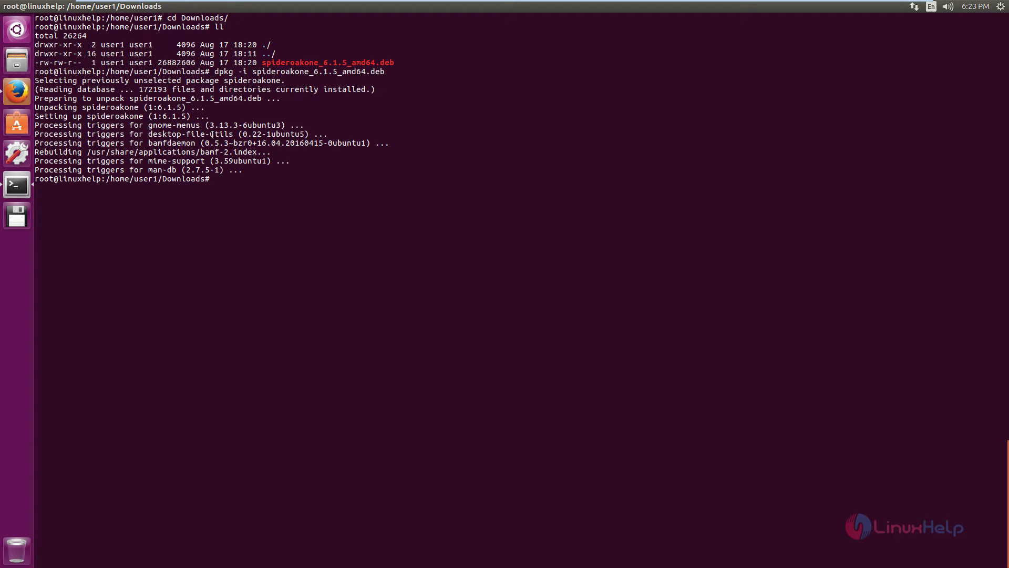
# Launch SpiderOakONE from a Dash search for 'spider'.
pyautogui.click(27, 36)
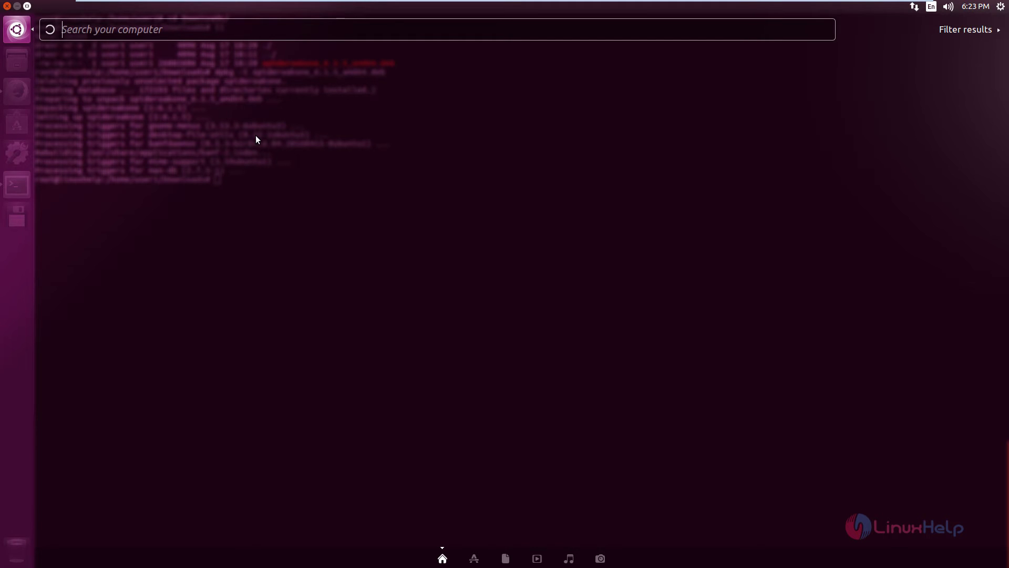
pyautogui.write('spider')
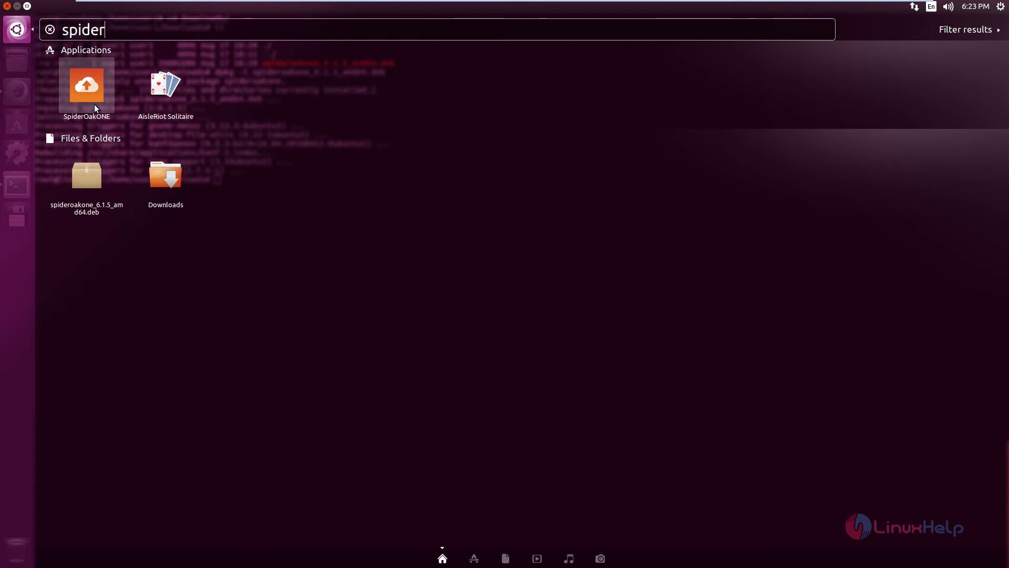
pyautogui.click(95, 108)
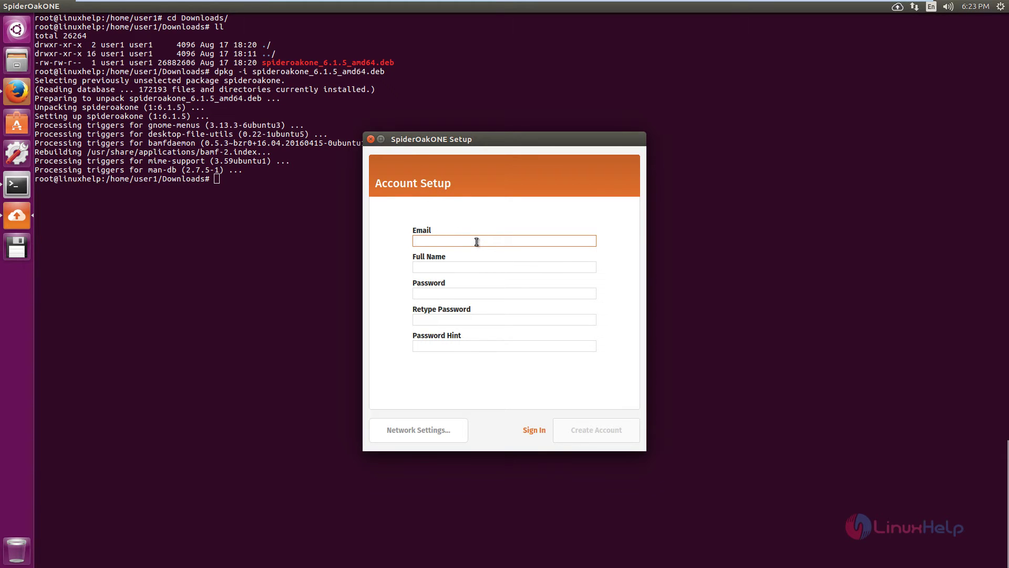
# Enter the account e-mail, full name and password twice, then create the SpiderOak account.
pyautogui.hotkey('ctrl', 'v')
pyautogui.click(465, 266)
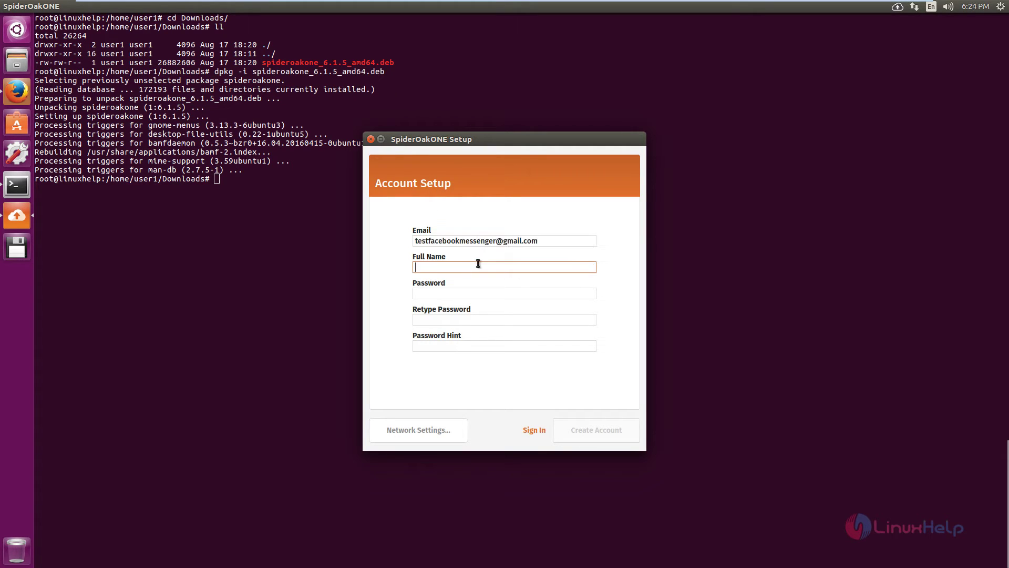
pyautogui.write('testuser')
pyautogui.press('Tab')
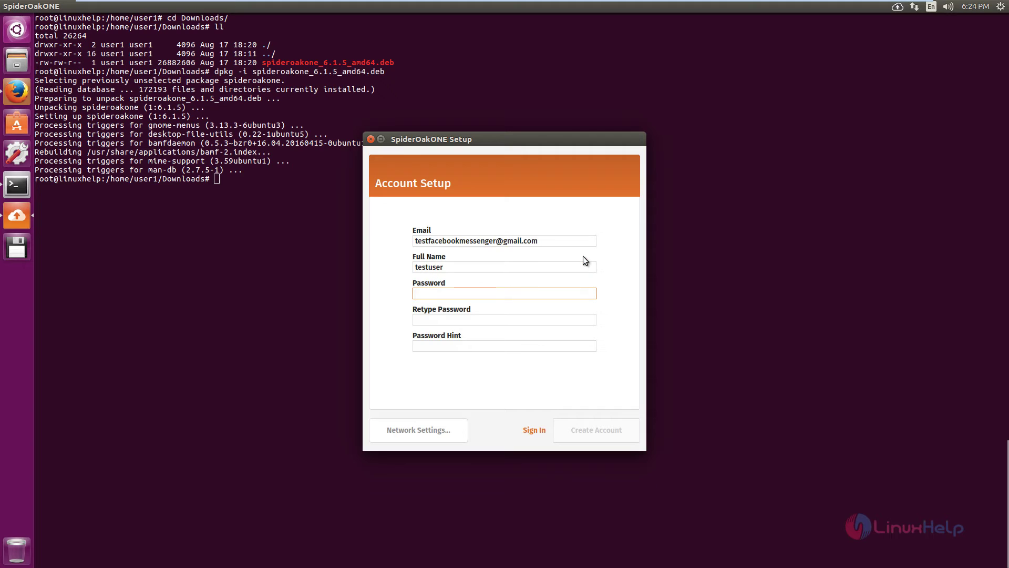
pyautogui.write('********')
pyautogui.press('Tab')
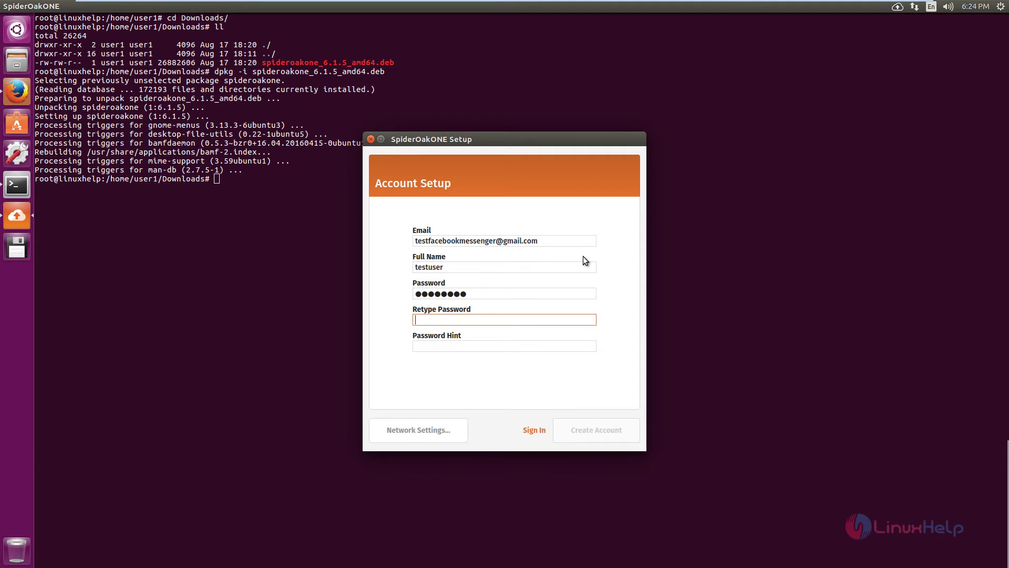
pyautogui.write('********')
pyautogui.click(490, 349)
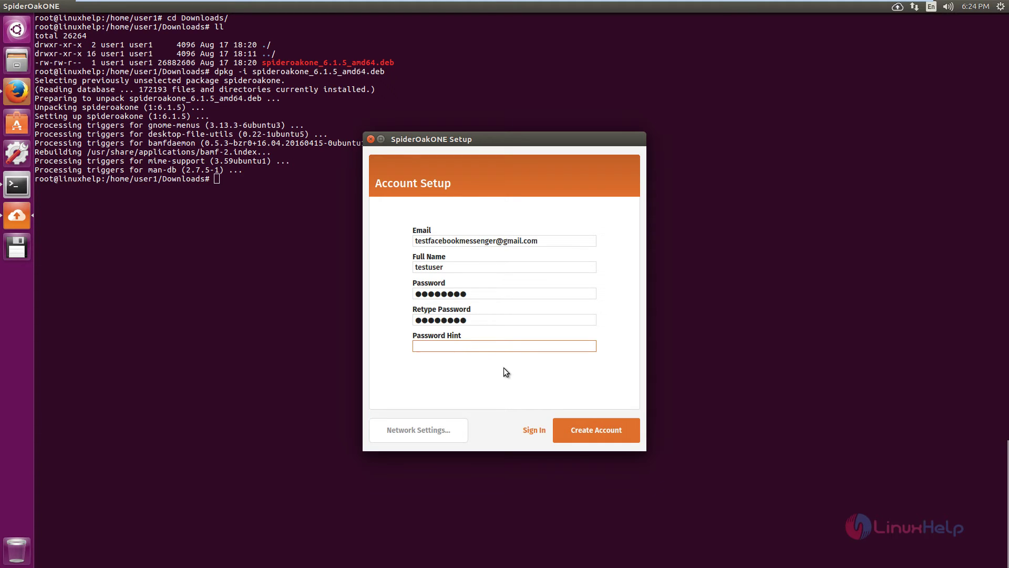
pyautogui.click(611, 433)
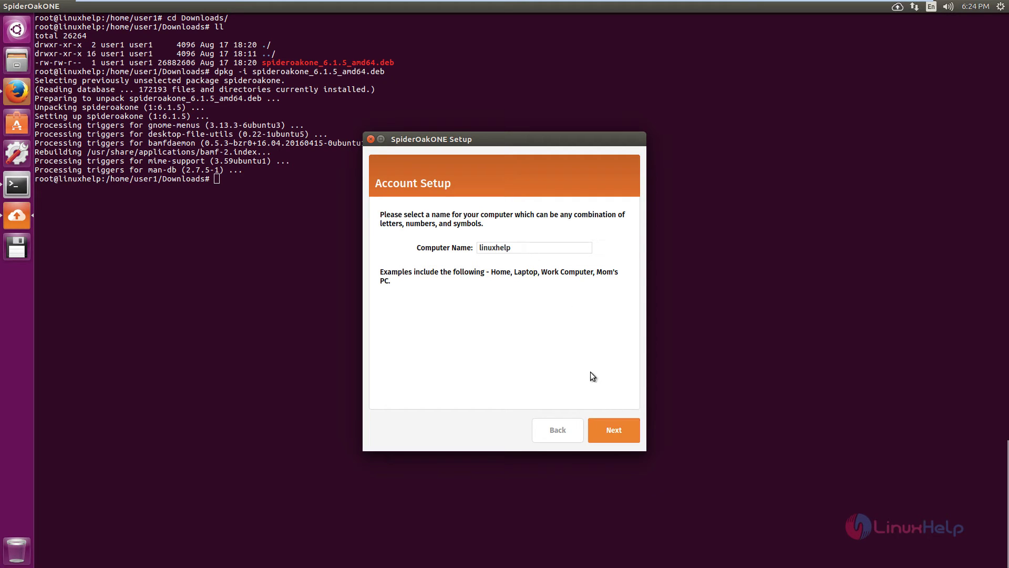
# Register the device as linuxhelp, select Desktop for backup, save, and pause uploads.
pyautogui.click(617, 429)
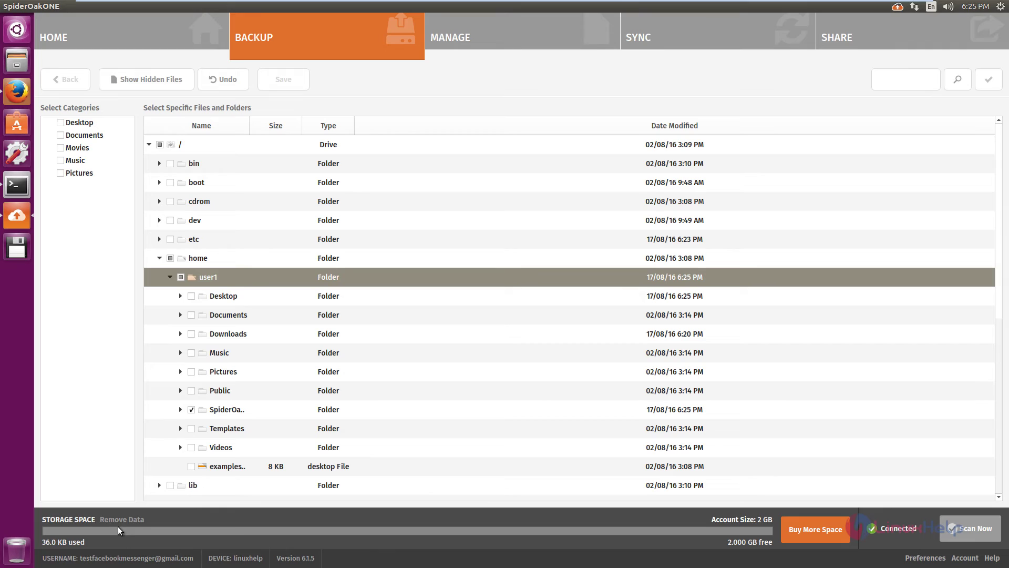
pyautogui.click(62, 124)
pyautogui.click(285, 81)
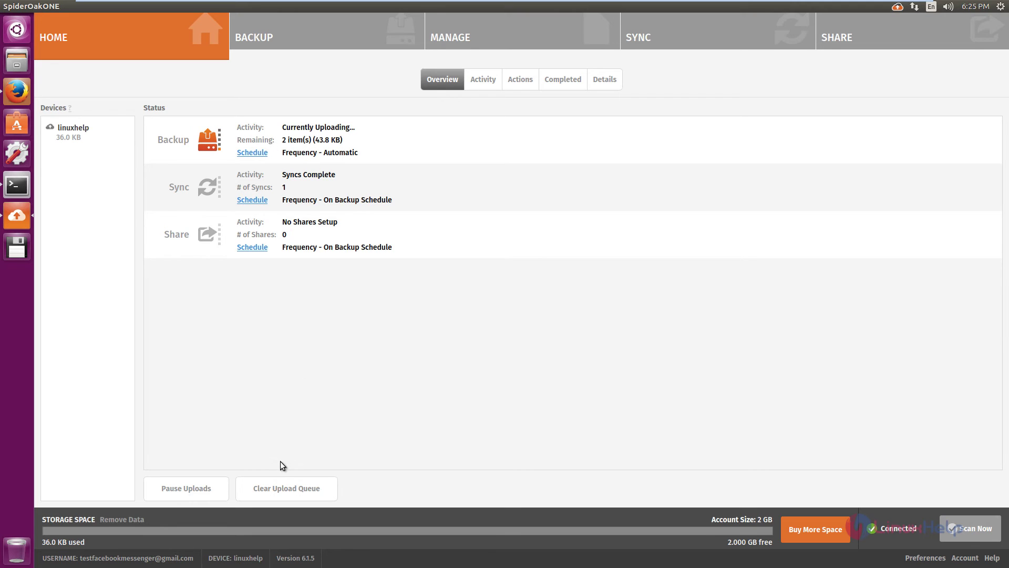
pyautogui.click(183, 488)
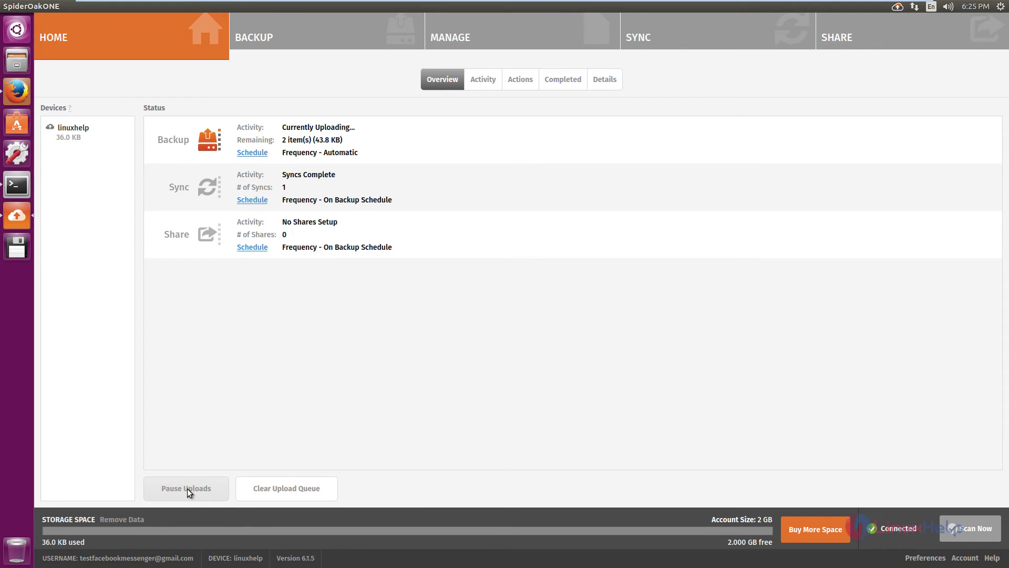
pyautogui.click(295, 42)
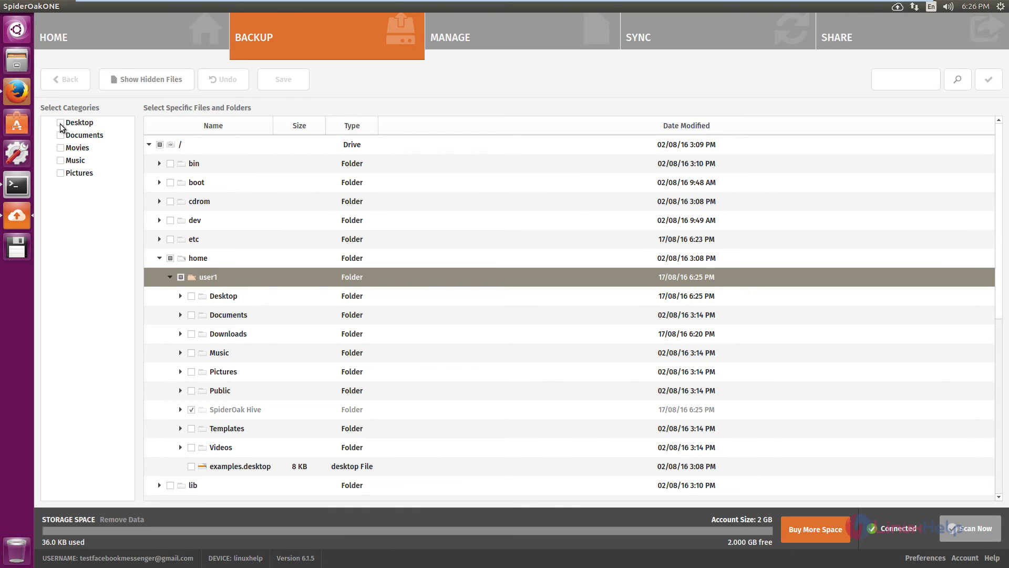
# Add the Desktop folder, then the Downloads folder, to the backup, saving each selection.
pyautogui.click(192, 296)
pyautogui.click(291, 87)
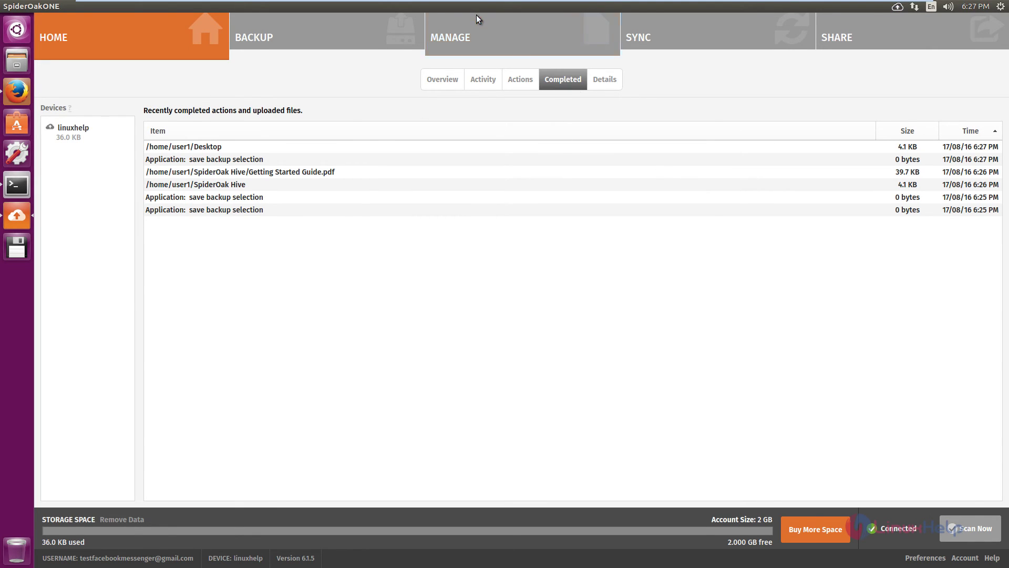
pyautogui.click(367, 33)
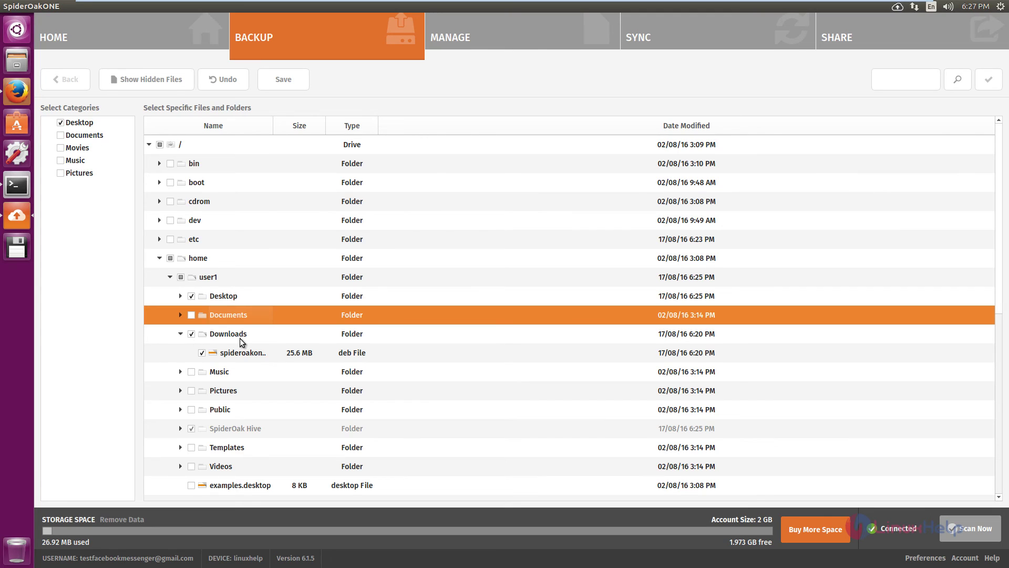
pyautogui.click(289, 83)
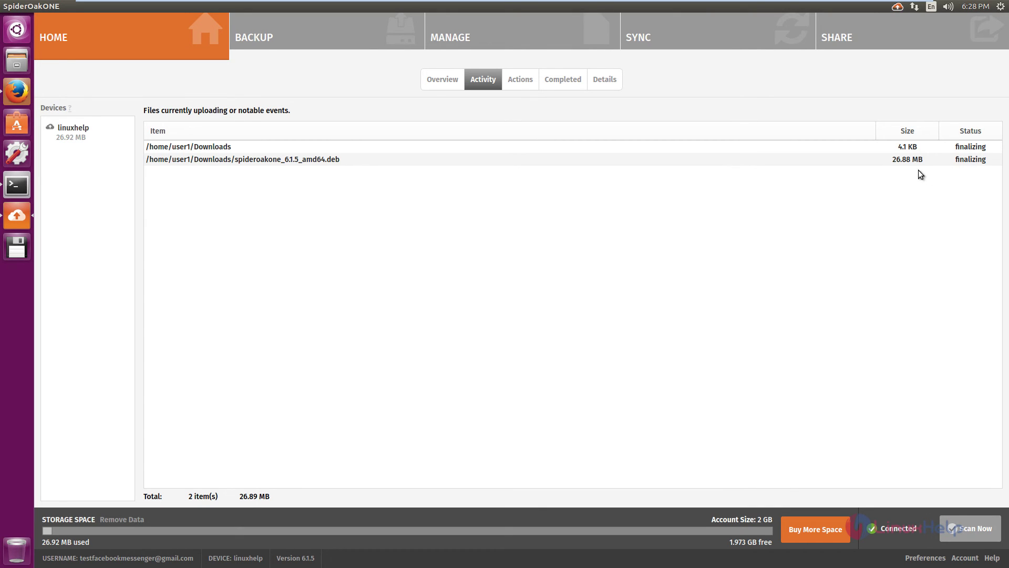
# Review the backed-up folders under Manage, then check the Sync overview.
pyautogui.click(463, 37)
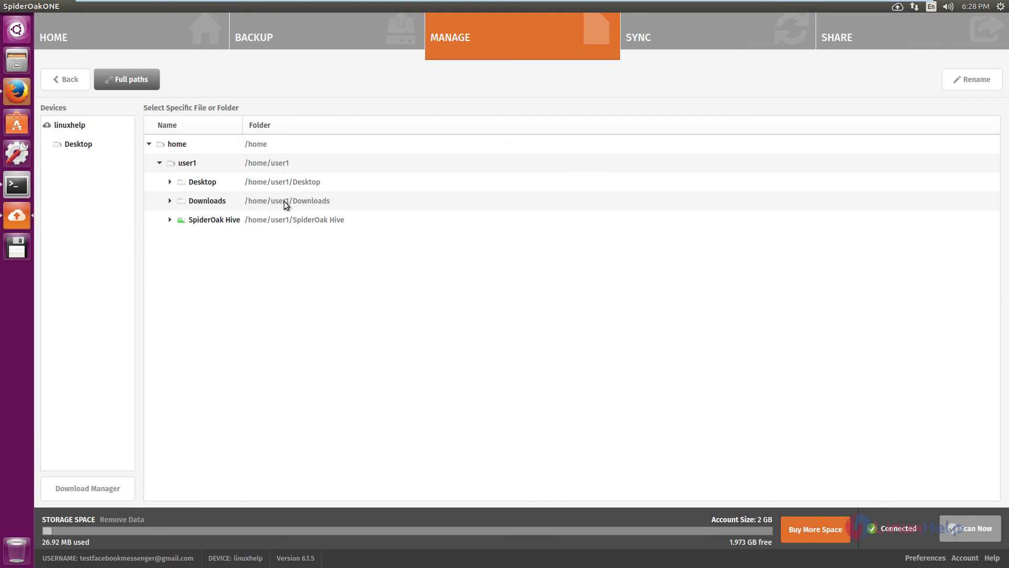
pyautogui.click(671, 37)
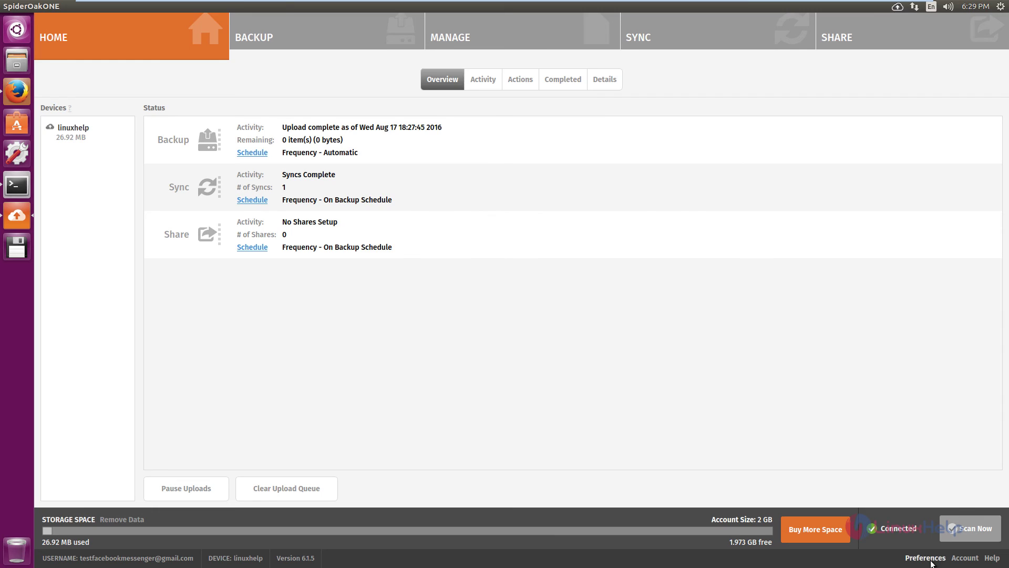
pyautogui.click(925, 558)
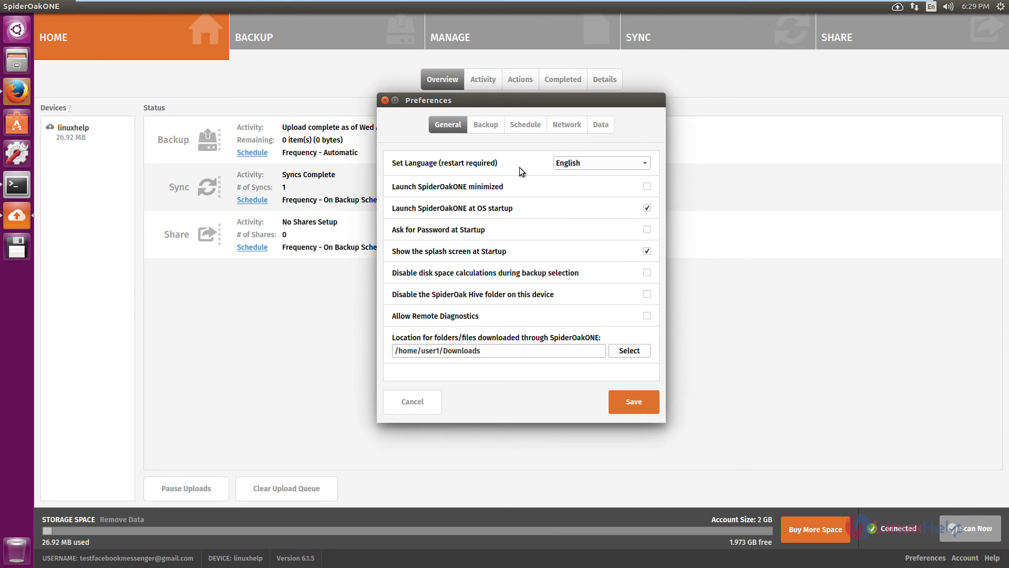
pyautogui.click(485, 125)
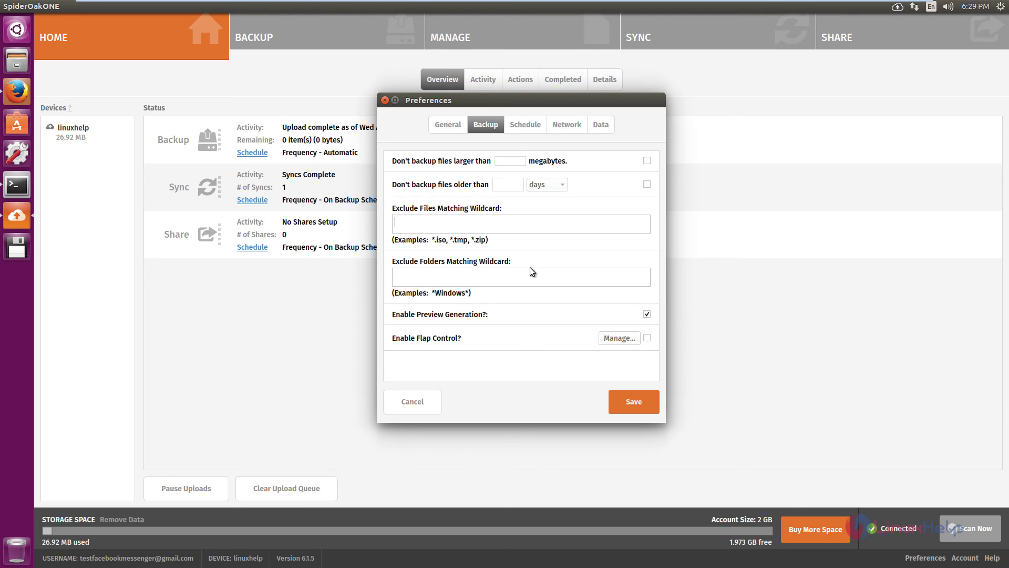
pyautogui.click(525, 125)
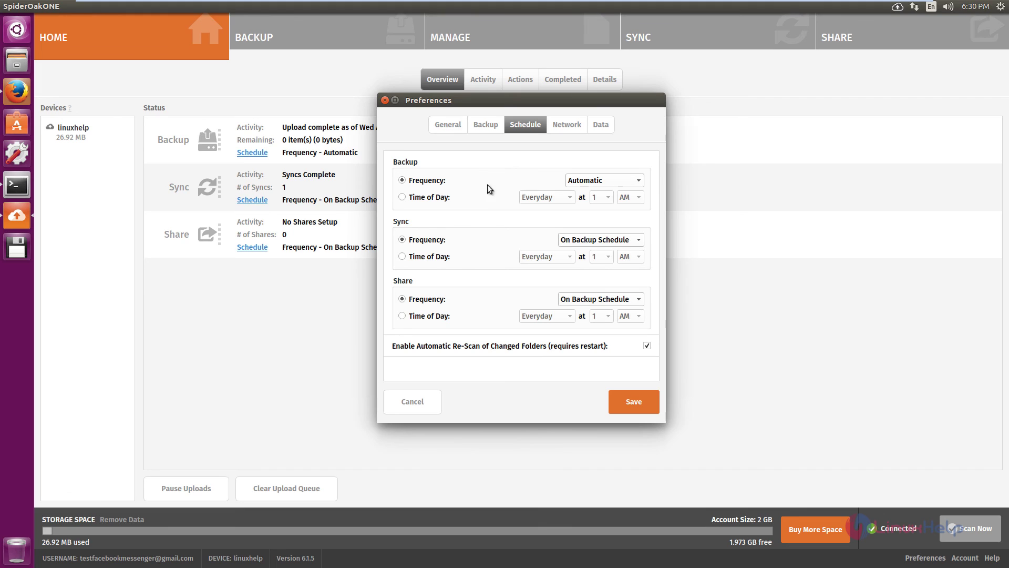
pyautogui.click(600, 180)
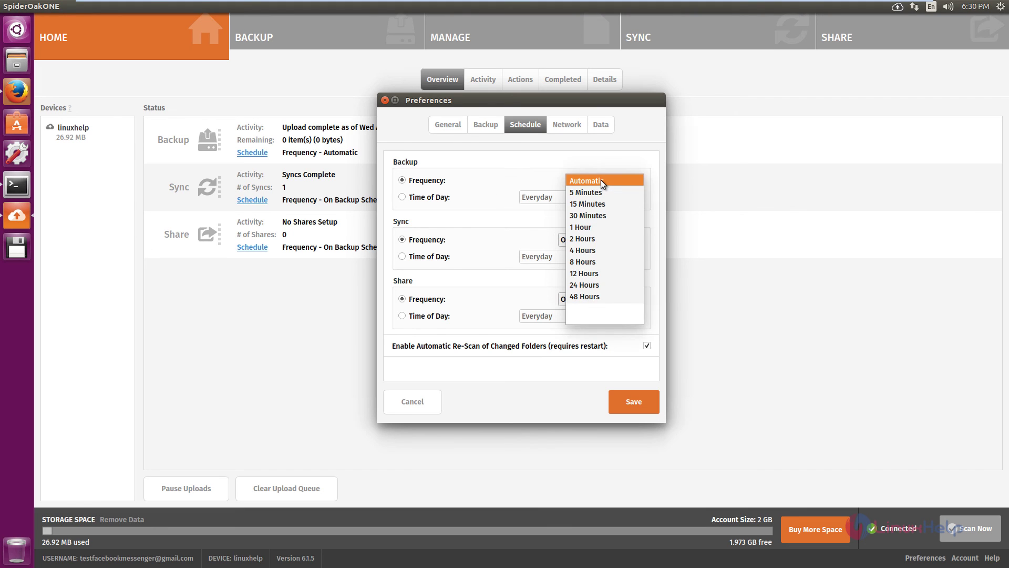
pyautogui.click(601, 180)
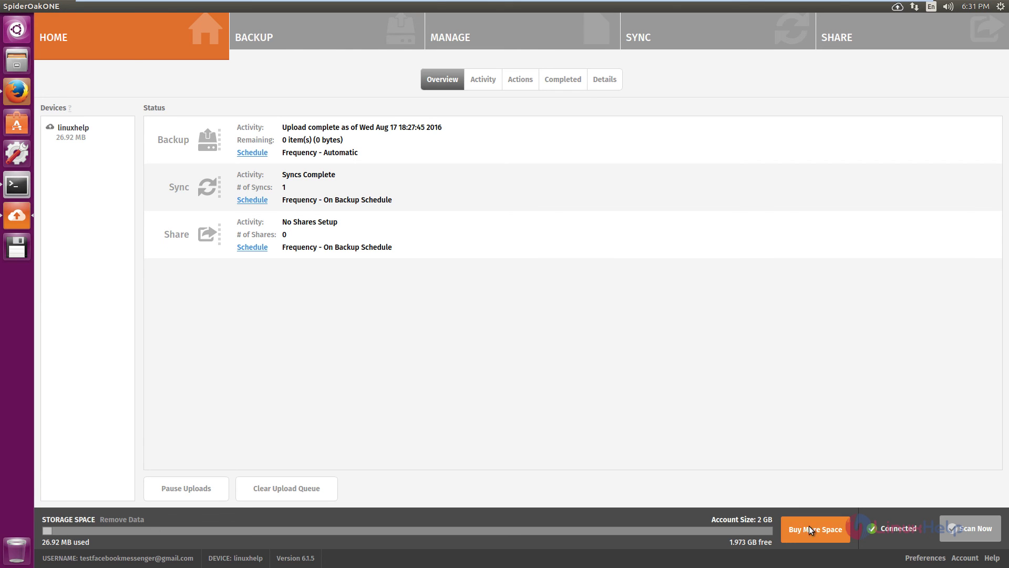
pyautogui.click(810, 530)
pyautogui.scroll(6, 298, 225)
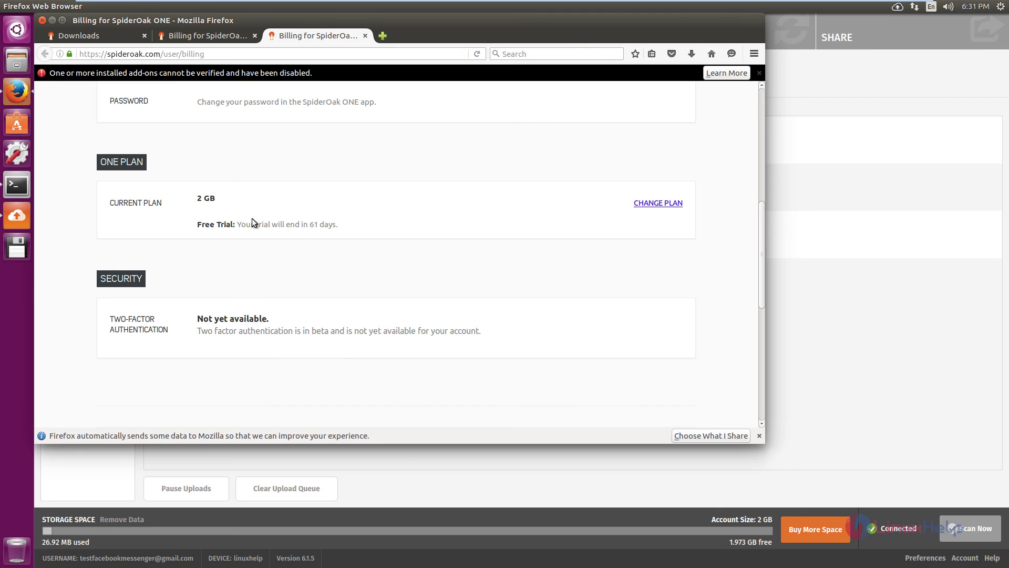
pyautogui.scroll(5, 199, 267)
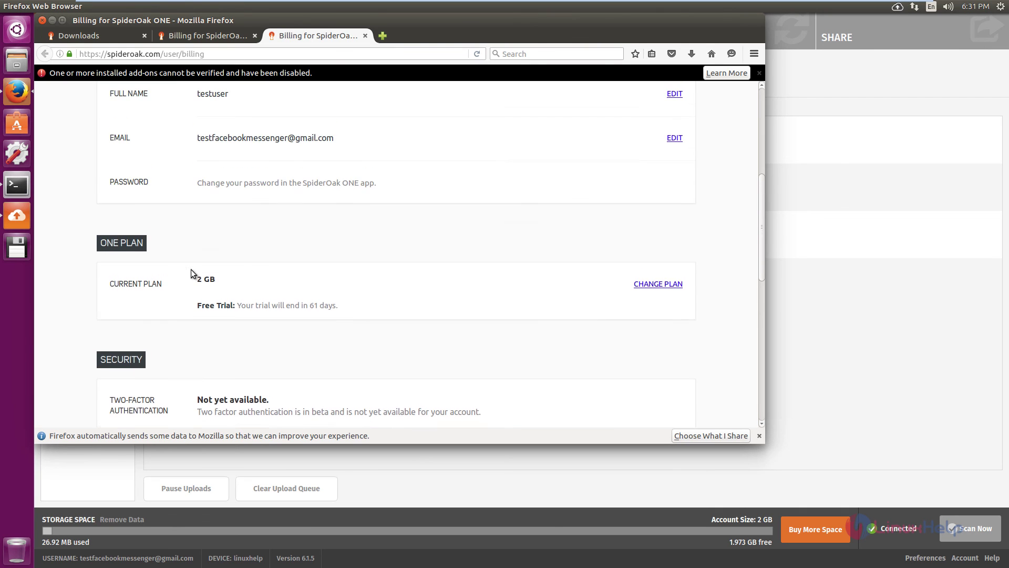
pyautogui.scroll(-3, 515, 378)
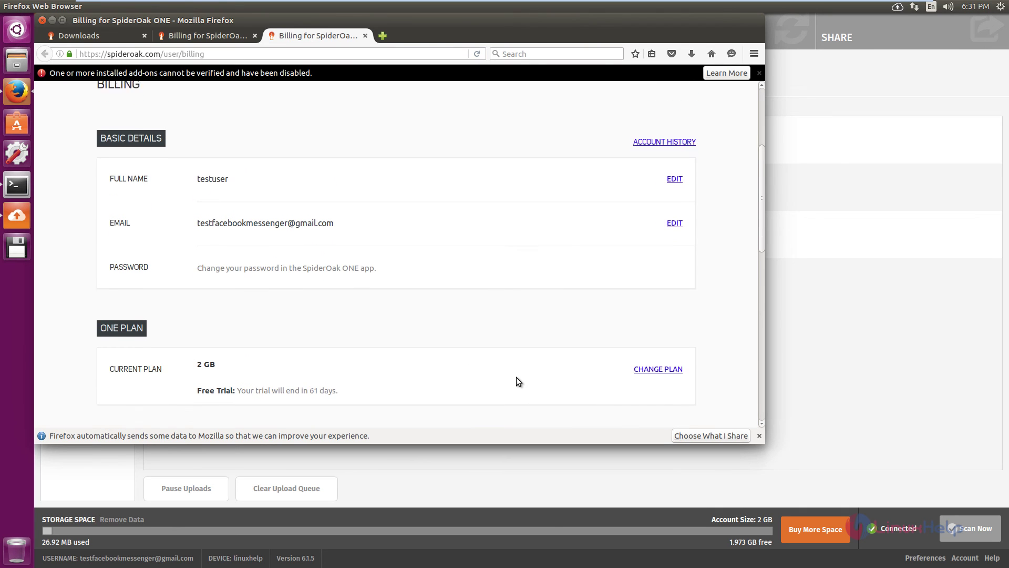
pyautogui.hotkey('alt', 'Tab')
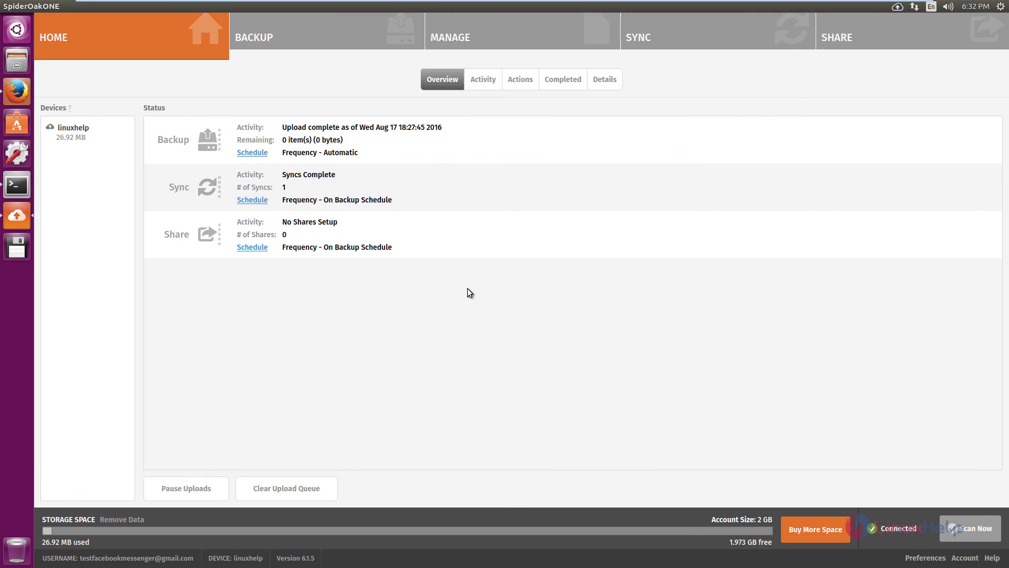